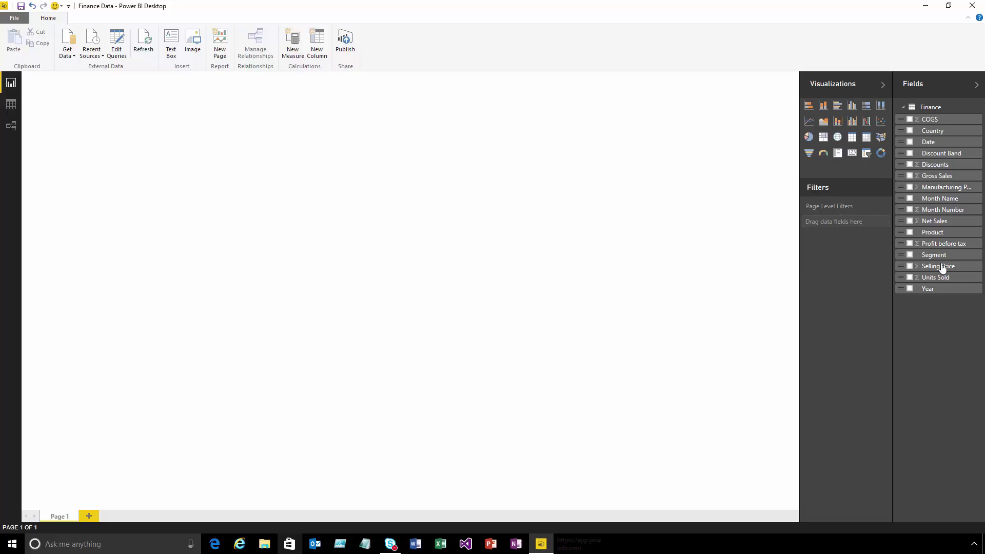
- Add Gross Sales as a chart and split it by Product into six bars
click(910, 176)
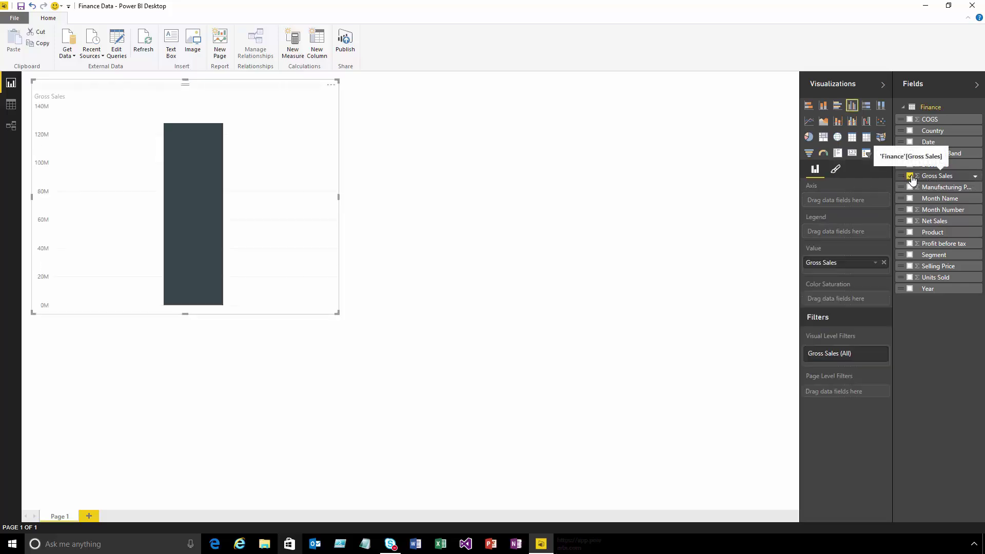
click(910, 233)
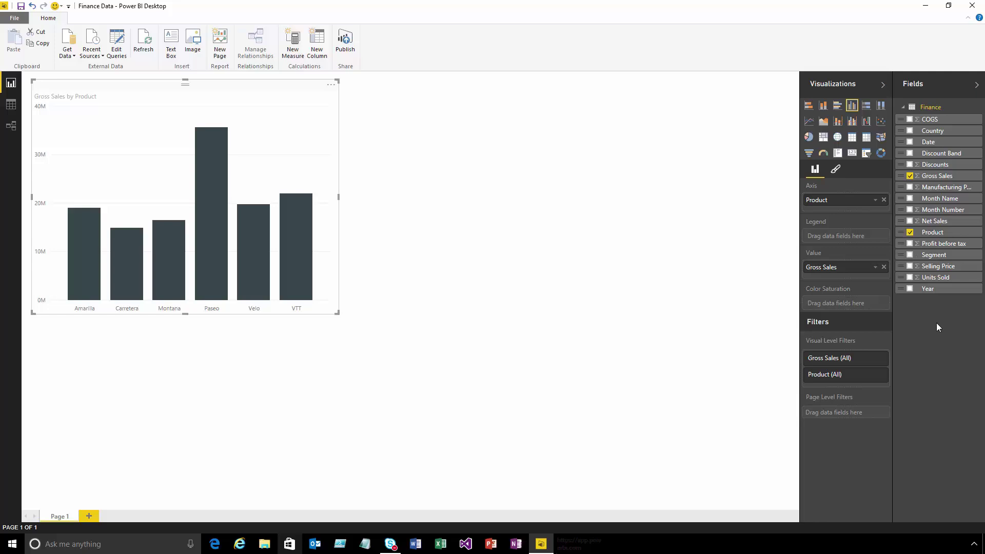
- Place Segment with Units Sold on the canvas and display it as a donut chart
drag(941, 262, 537, 211)
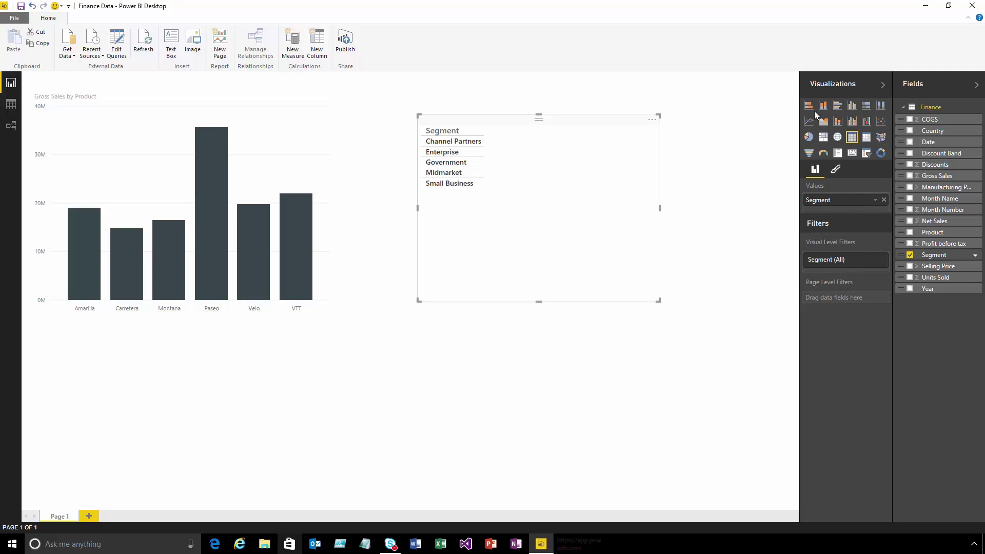
click(909, 277)
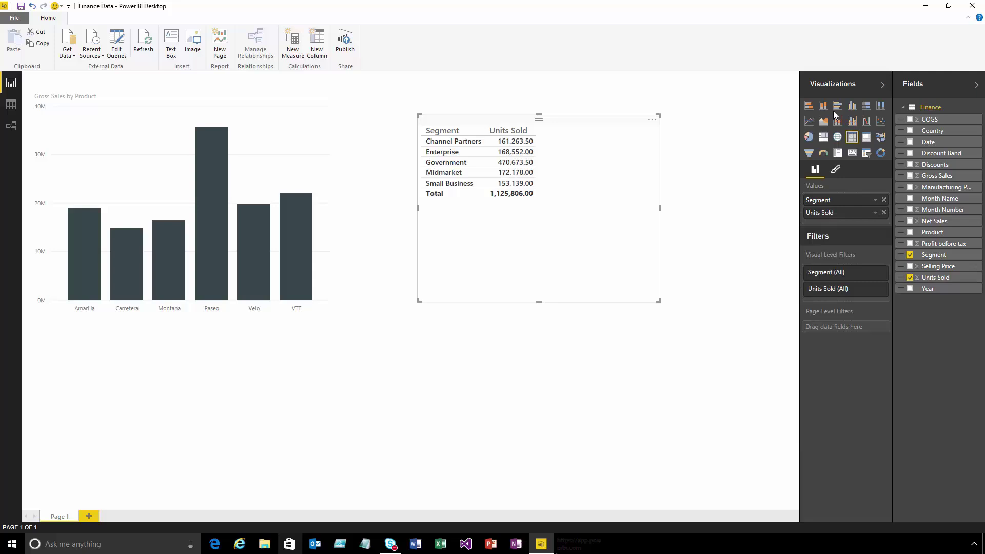
click(810, 107)
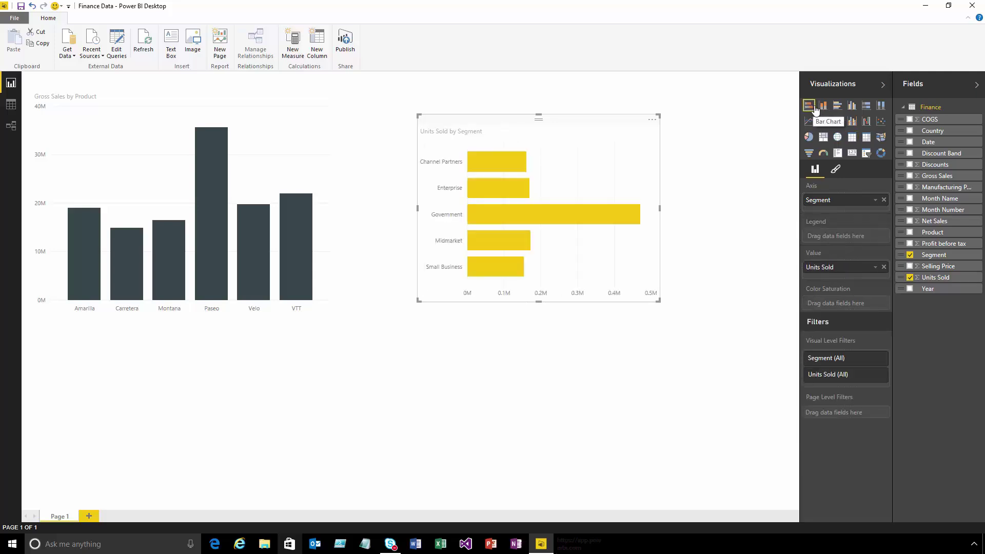
click(810, 139)
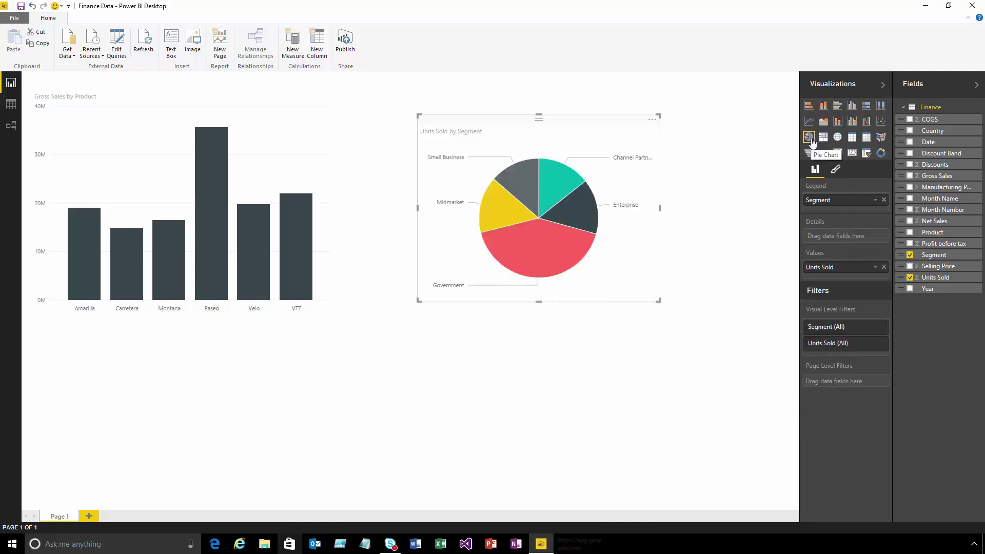
click(881, 153)
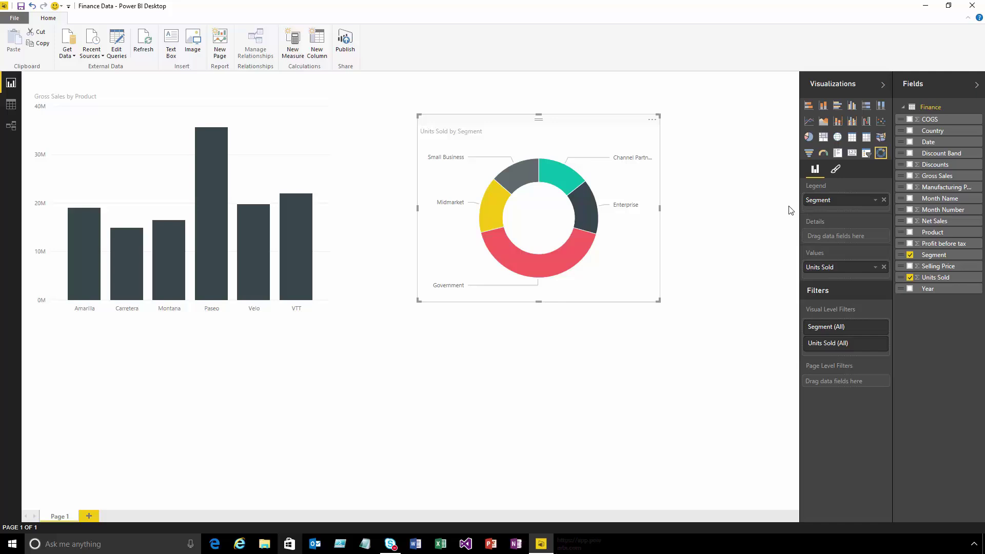
click(661, 399)
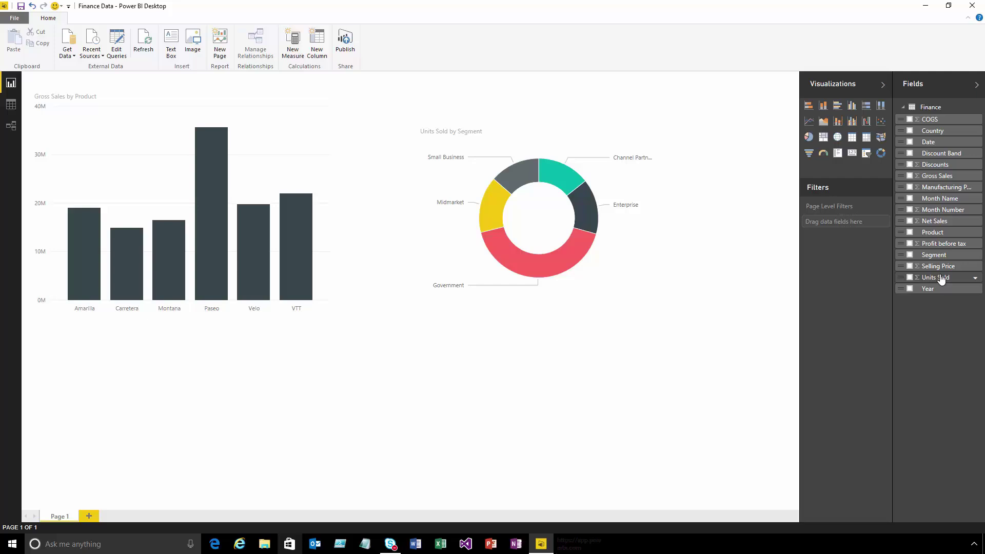
- Drop Units Sold below the column chart and show it as a 1.13M card
drag(940, 278, 195, 442)
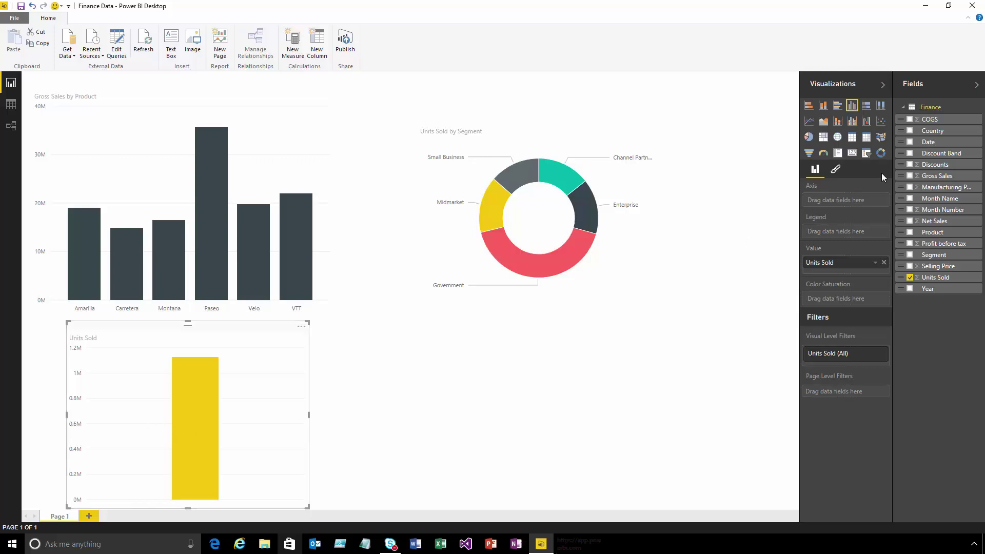
click(856, 156)
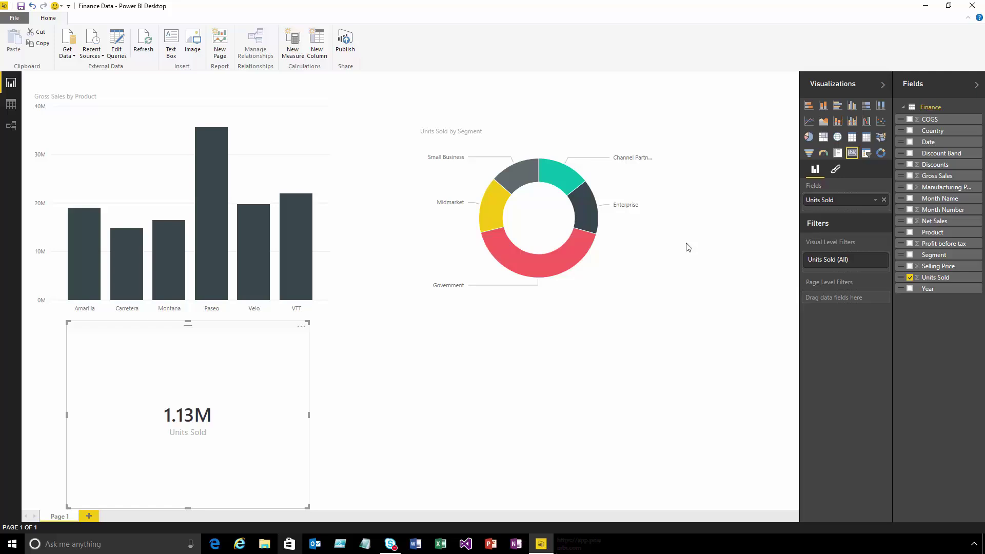
- Add a Net Sales by Country map narrowed beside the card, plus an empty scatter chart
click(537, 378)
click(840, 138)
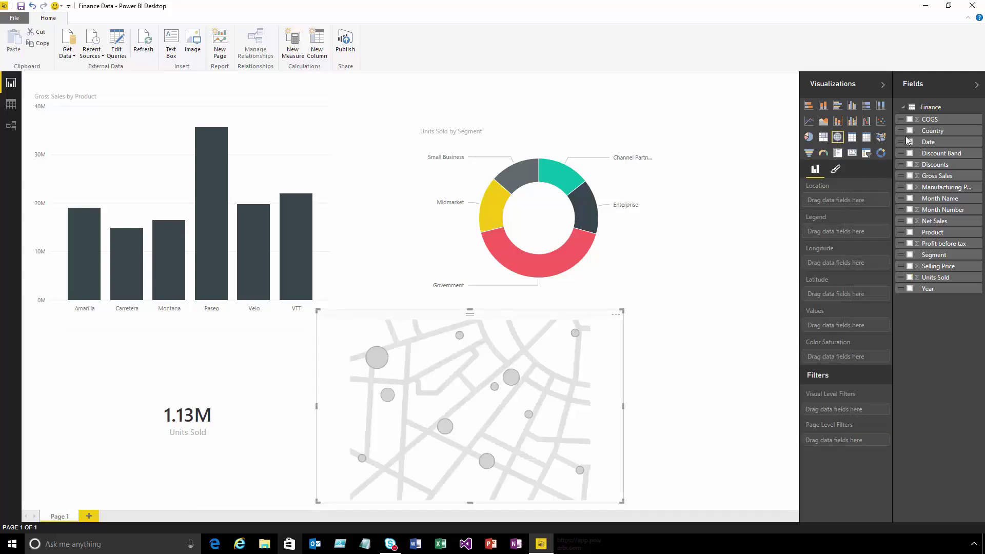
drag(938, 132, 849, 201)
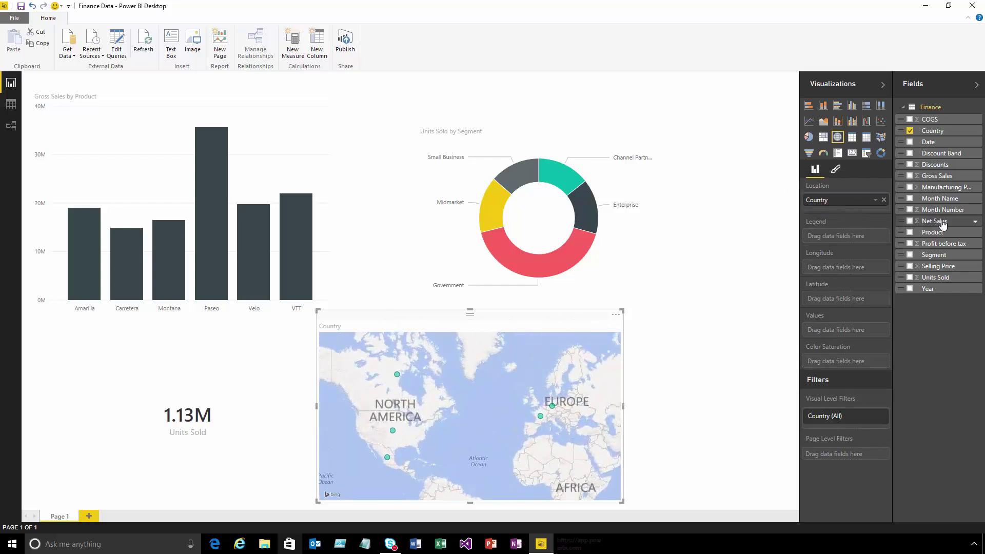
drag(943, 224, 836, 330)
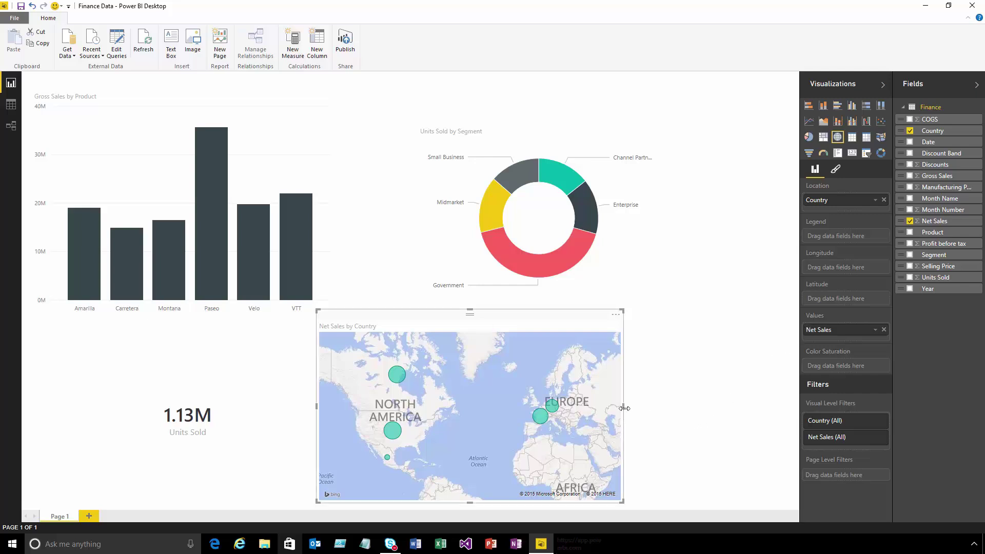
drag(624, 409, 489, 408)
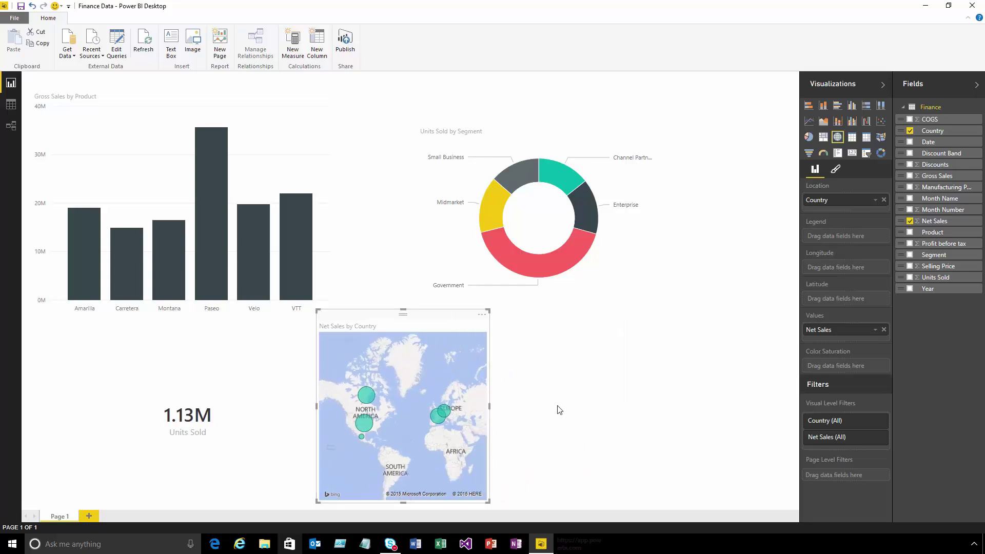
click(559, 410)
click(881, 121)
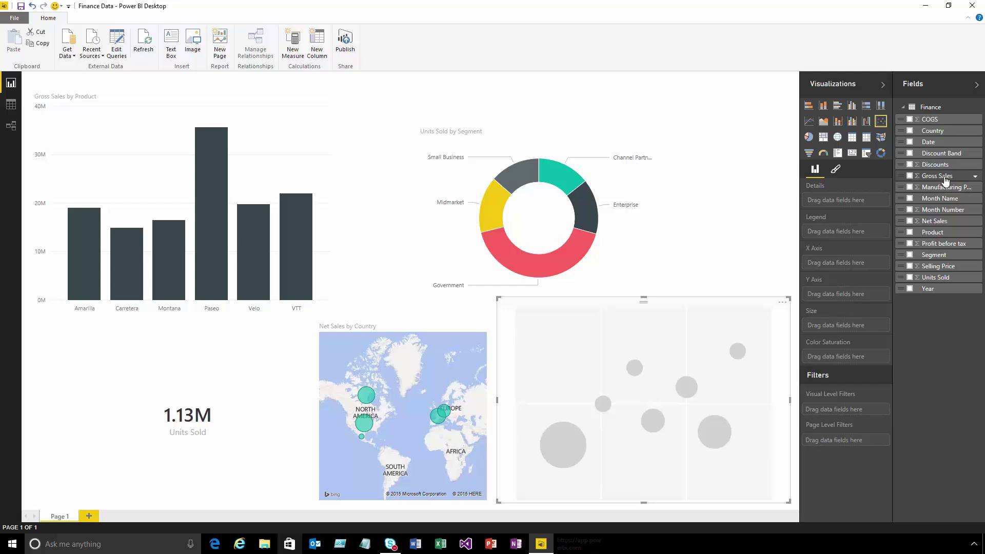
- Set Gross Sales as X Axis, Net Sales as Y Axis, Segment as Details, Product as Legend
drag(946, 180, 831, 263)
drag(941, 222, 832, 300)
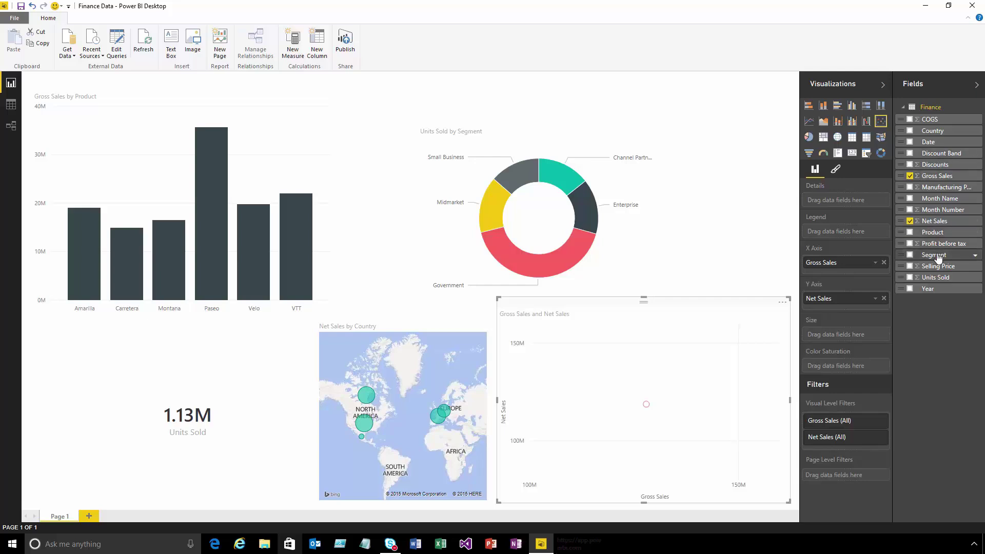
drag(933, 254, 846, 198)
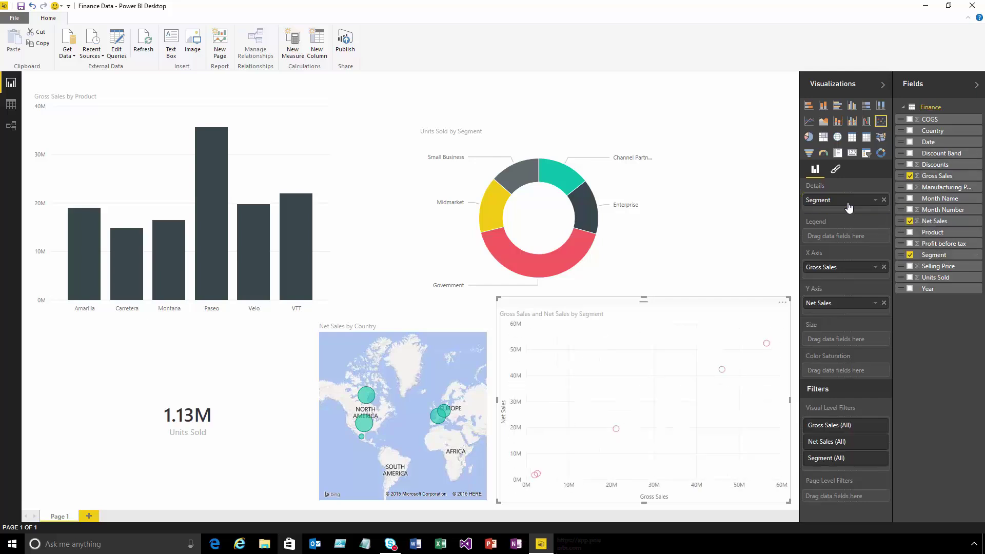
drag(932, 232, 846, 235)
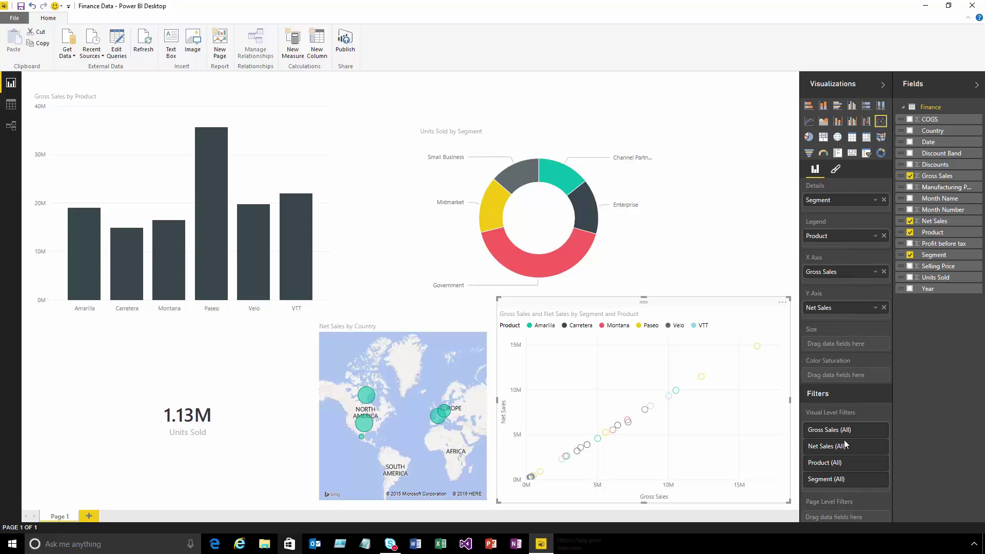
- Filter the scatter chart's Product list to Amarilla, Carretera and Montana
click(880, 465)
scroll(872, 470, down, 2)
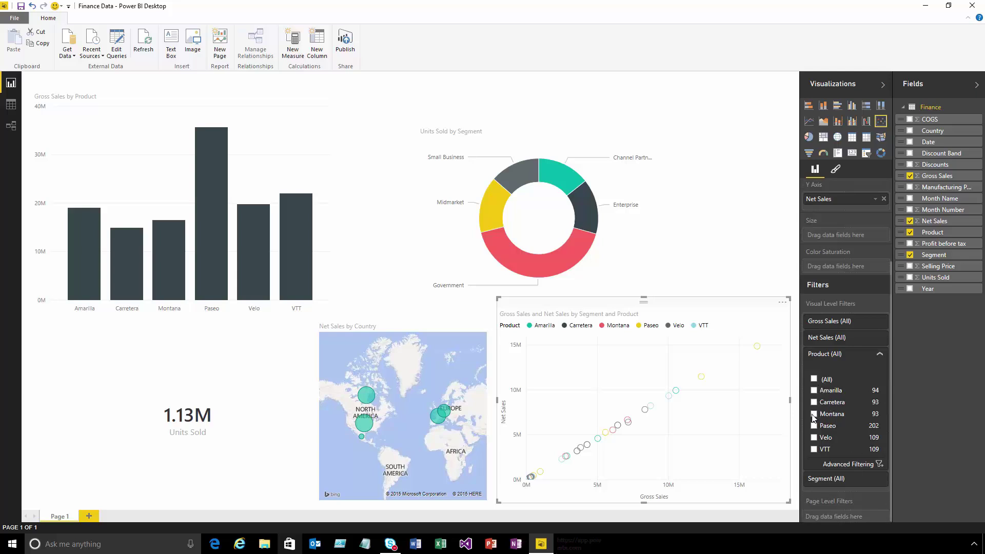
click(814, 391)
click(814, 402)
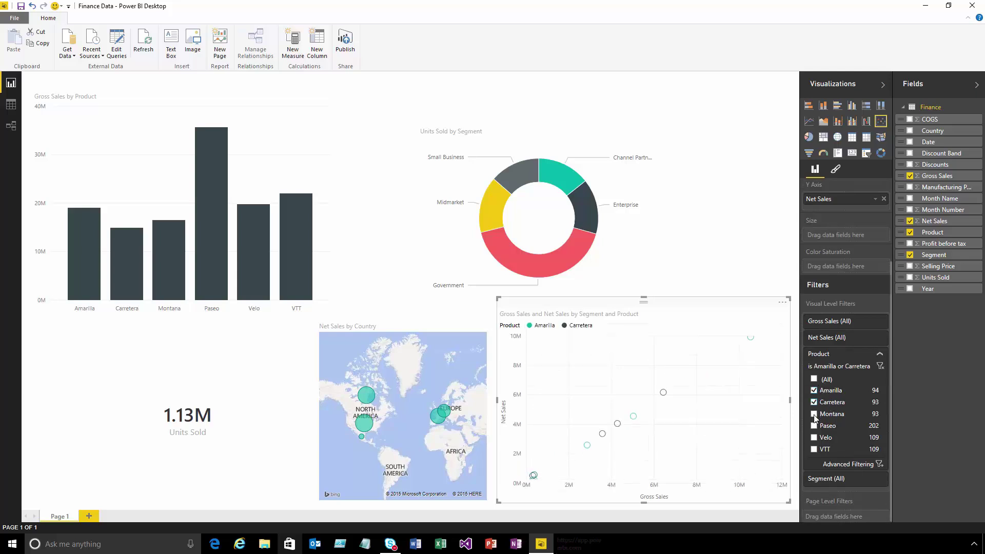
click(813, 414)
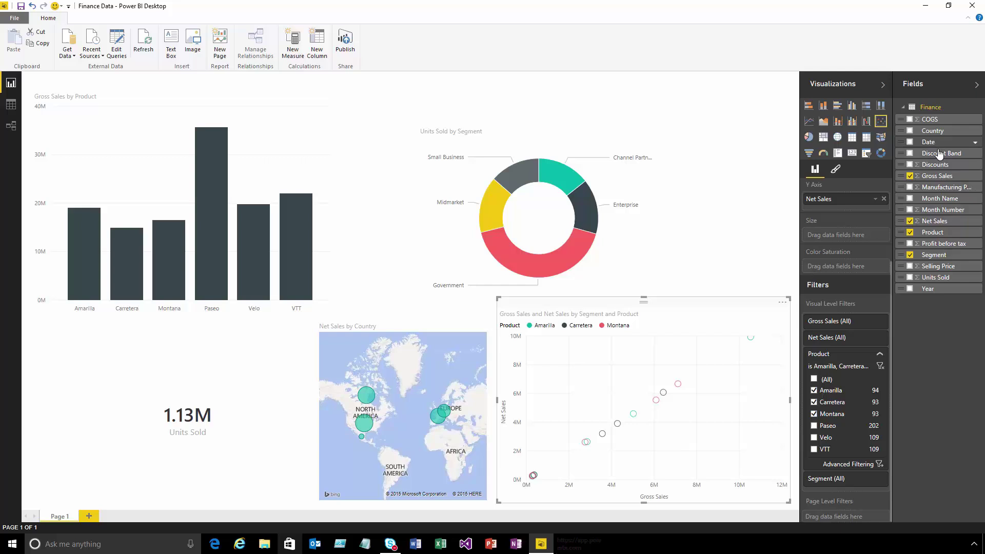
- Add a page-level Discount Band filter set to None, dropping the card to 86.16K
drag(940, 154, 847, 375)
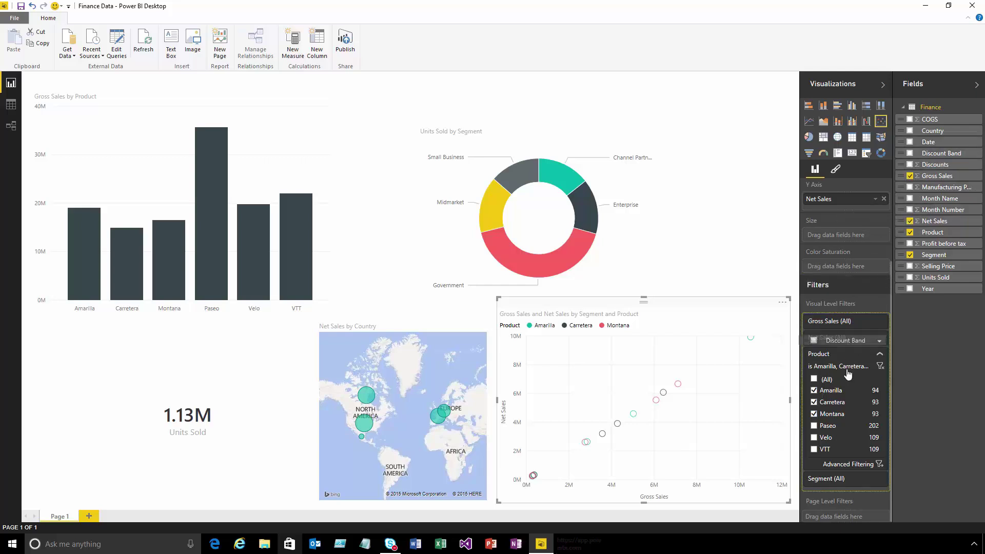
drag(848, 375, 840, 514)
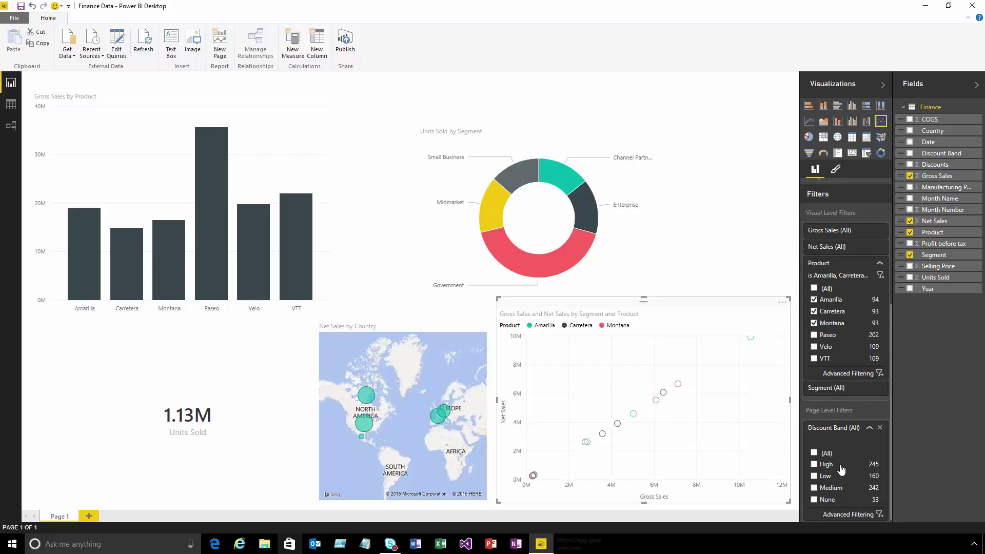
click(814, 497)
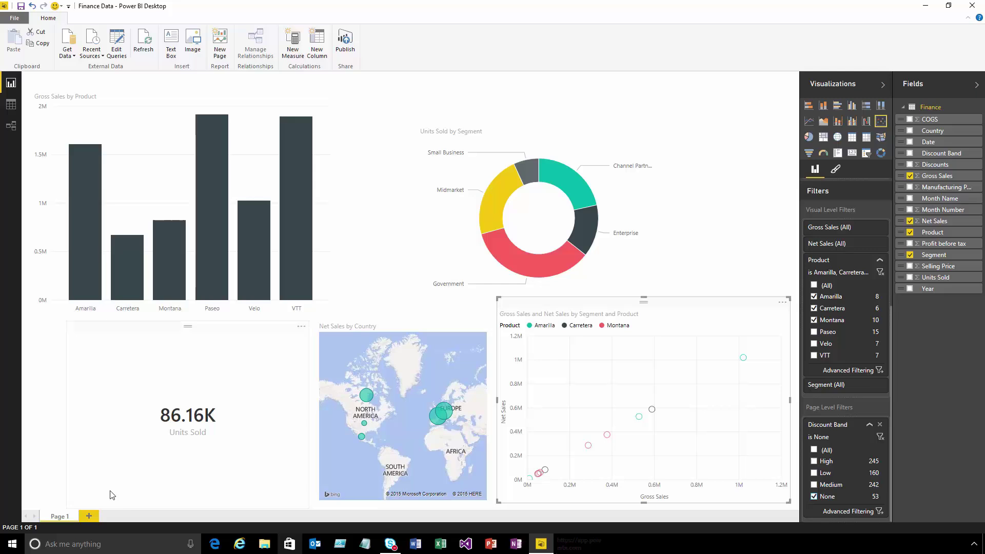
- Rename Page 1 to 'Sales Overview' and add a blank second page
double_click(68, 518)
text(Sales Overview)
key(Return)
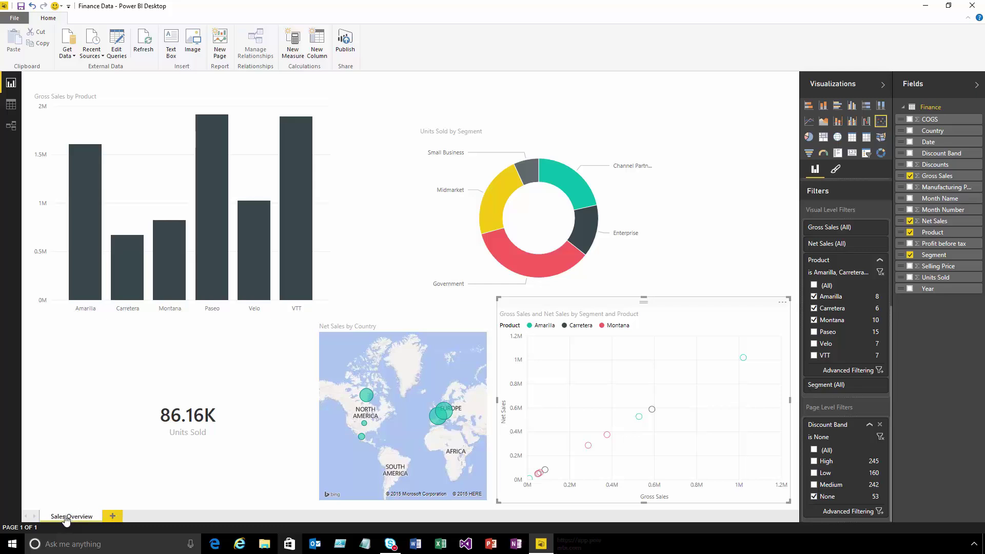
click(112, 516)
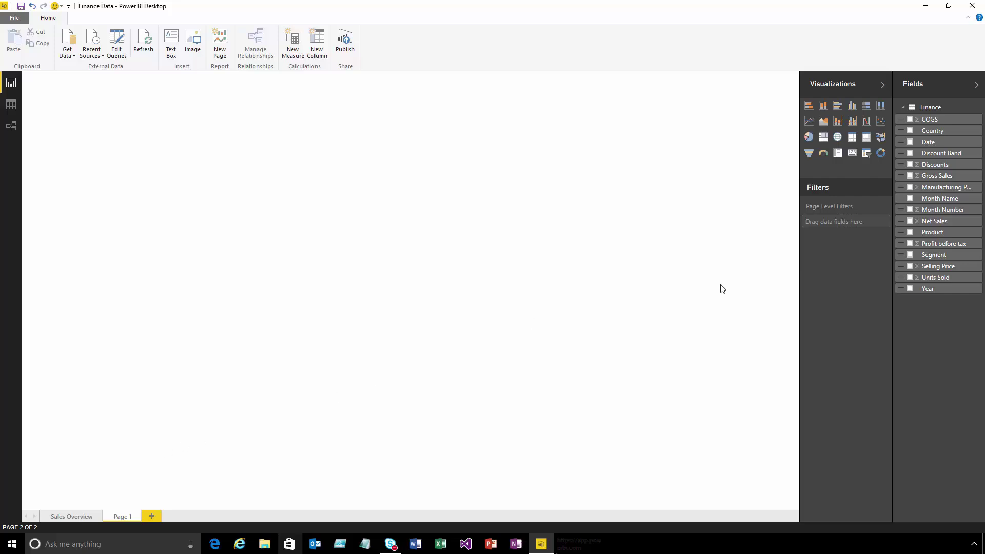
- Create a Gross Sales by Product clustered column chart on Page 1 and enlarge it
drag(932, 232, 372, 226)
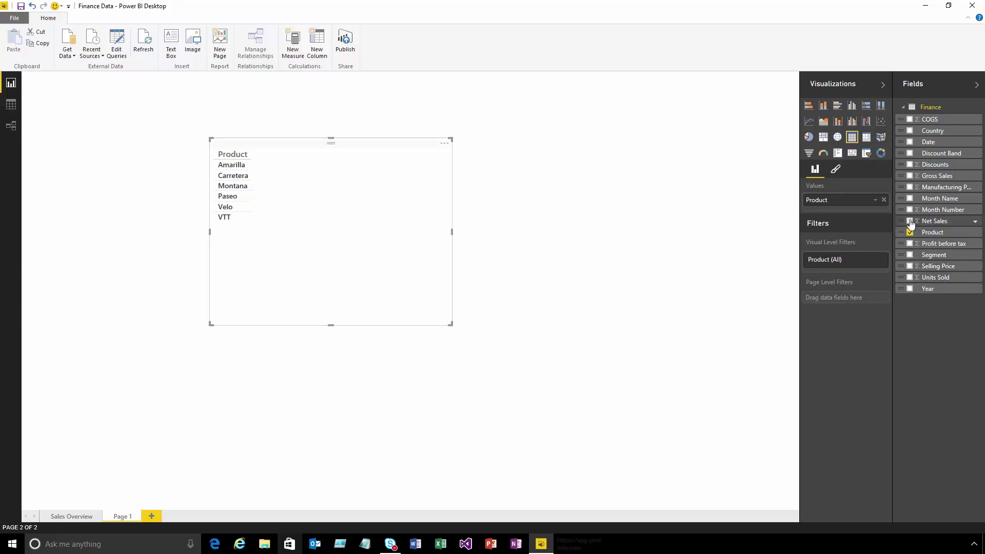
click(910, 175)
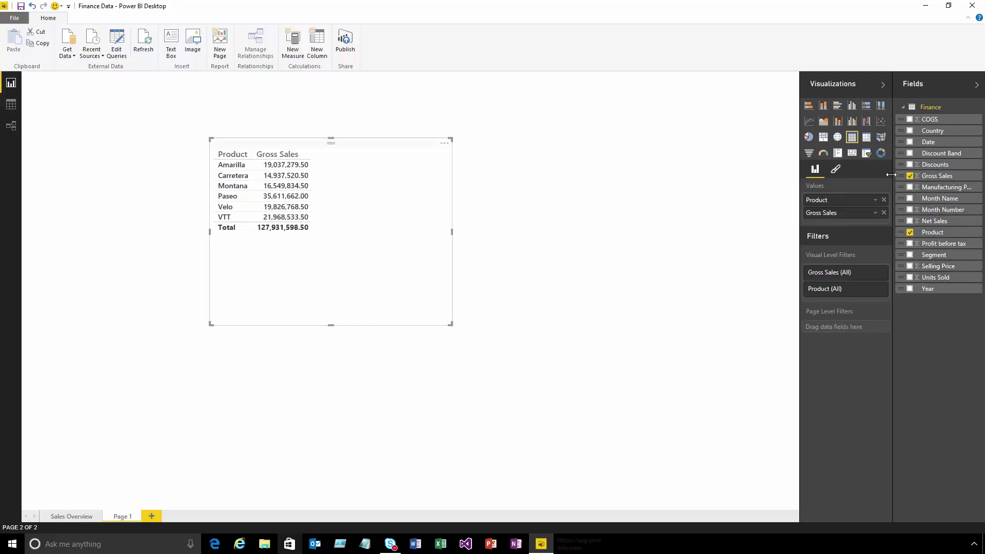
click(824, 106)
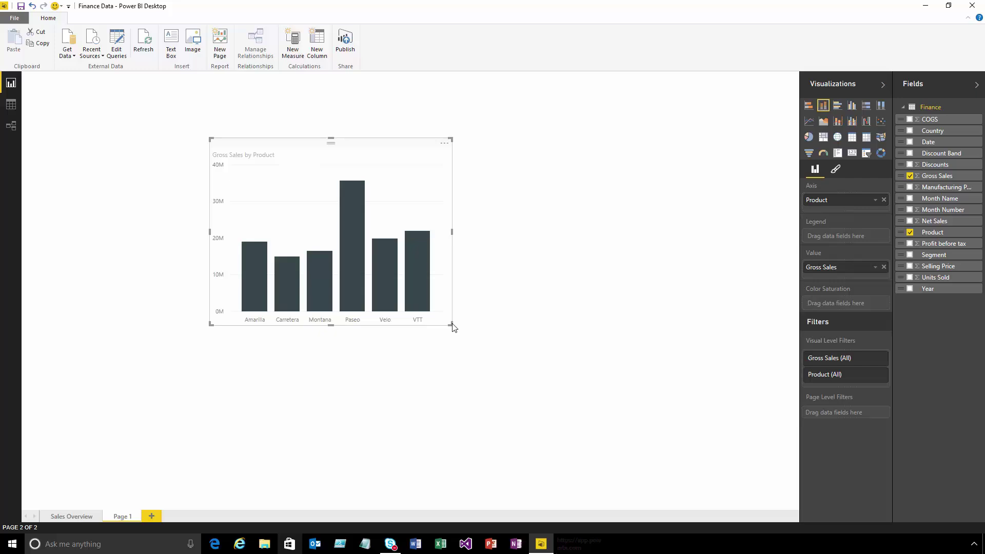
drag(476, 338, 558, 376)
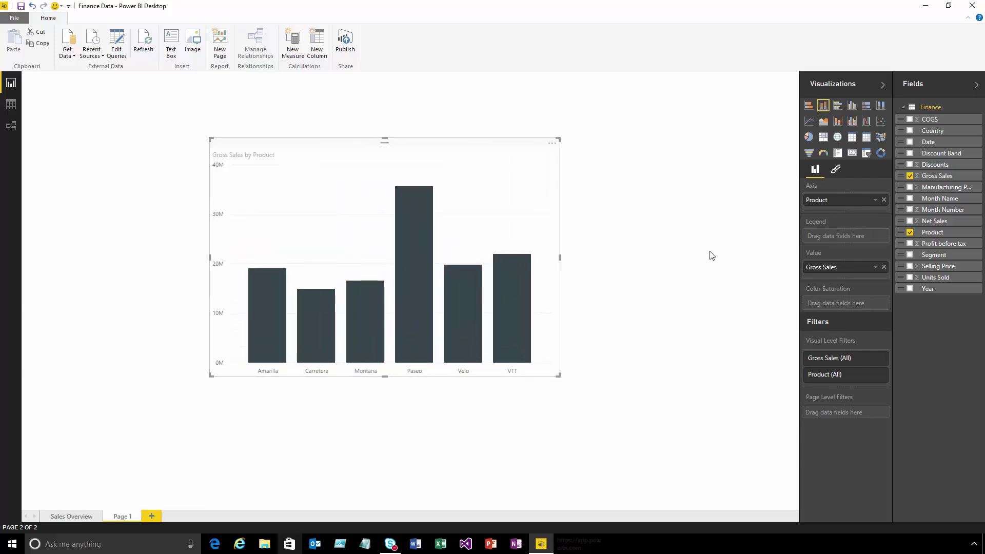
- In the chart's Format Title settings, replace the title text with 'Overall Sales'
click(836, 170)
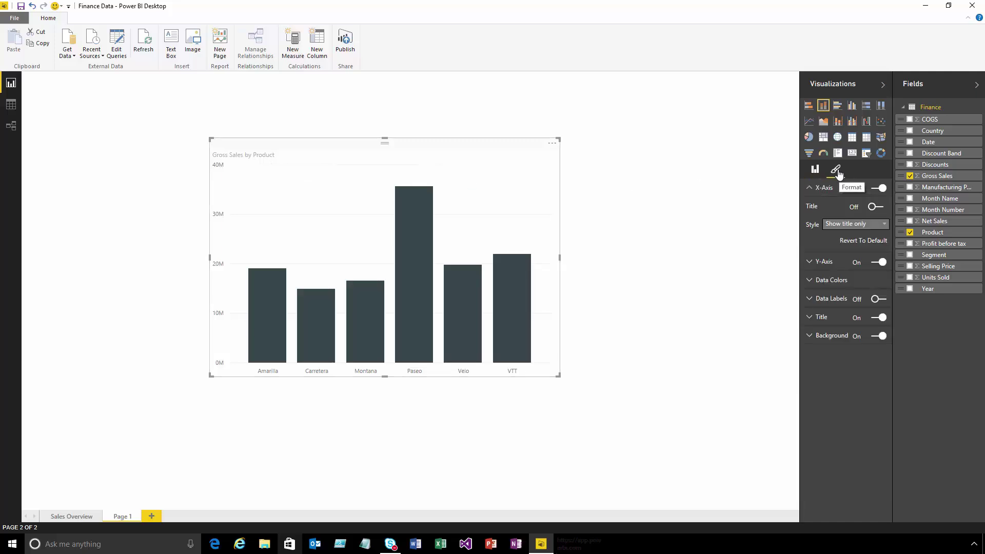
click(823, 318)
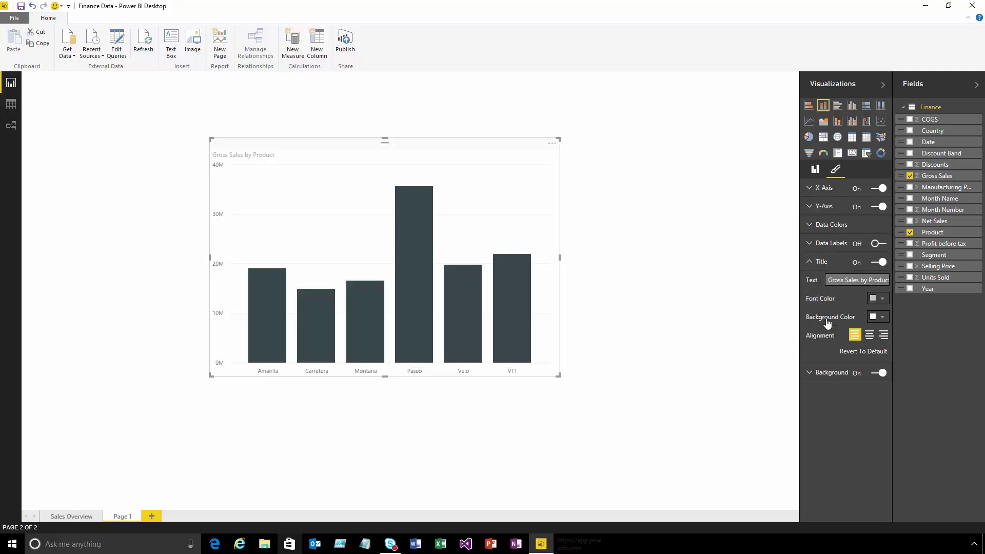
click(856, 283)
key(BackSpace)
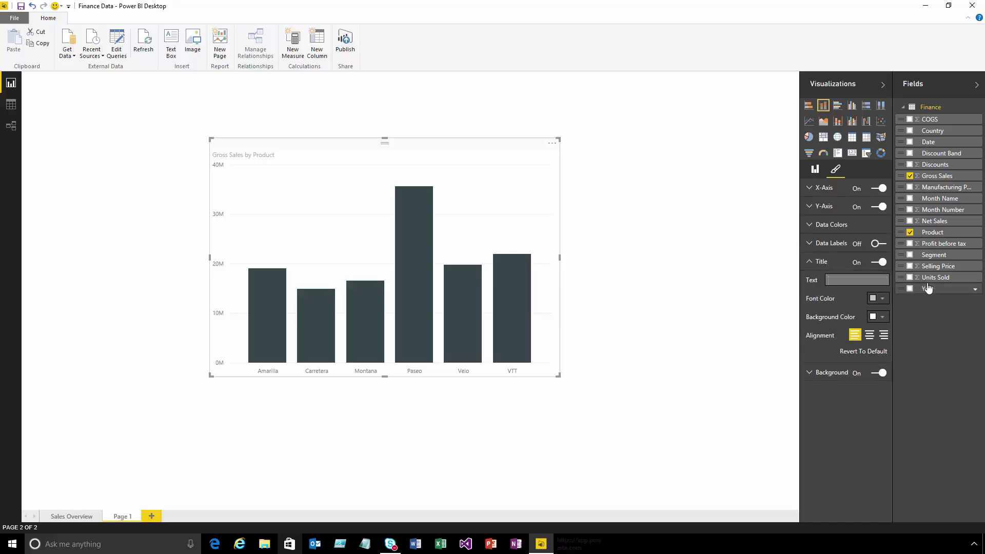
text(Overall Sales)
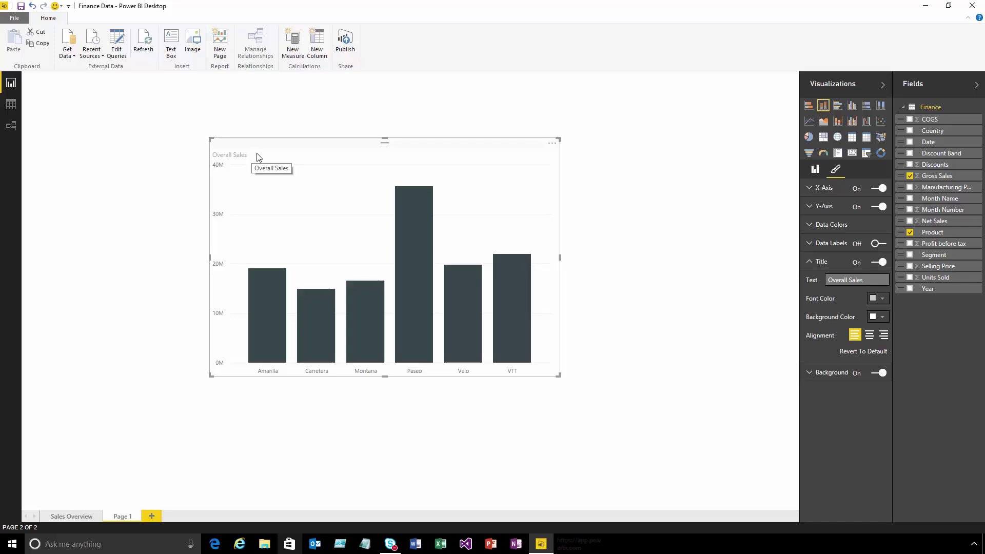
- Set the default bar colour to light blue and turn on Show All for per-product colours
click(831, 225)
click(881, 245)
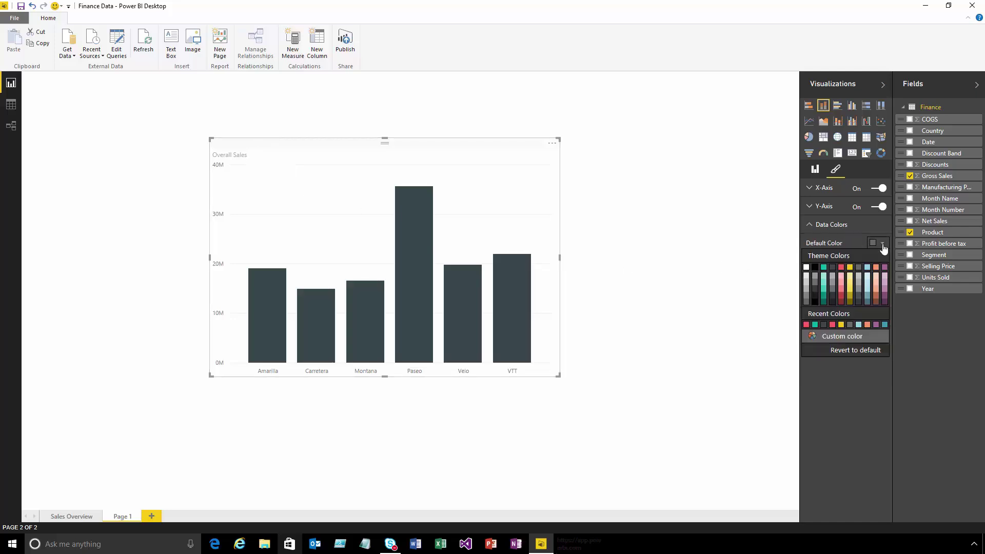
click(867, 268)
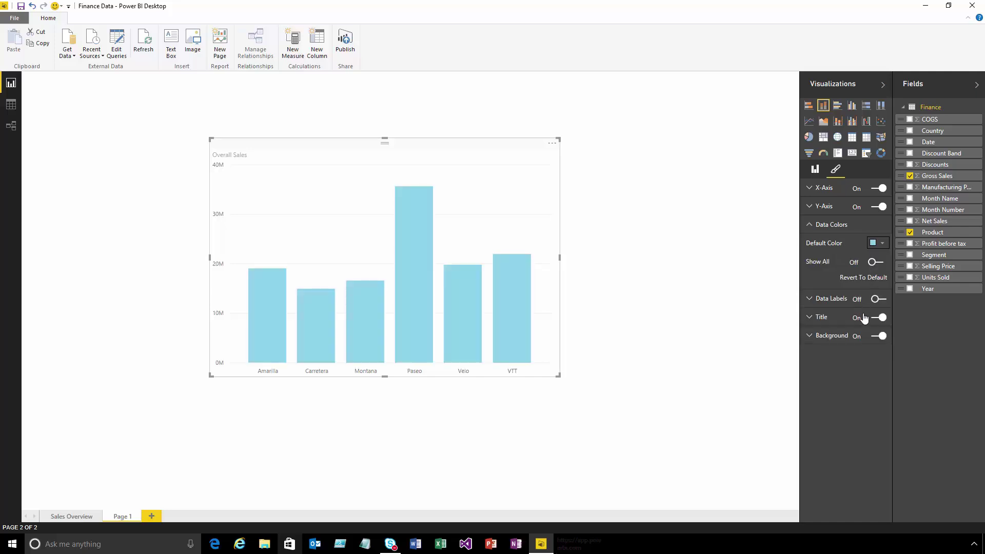
click(875, 262)
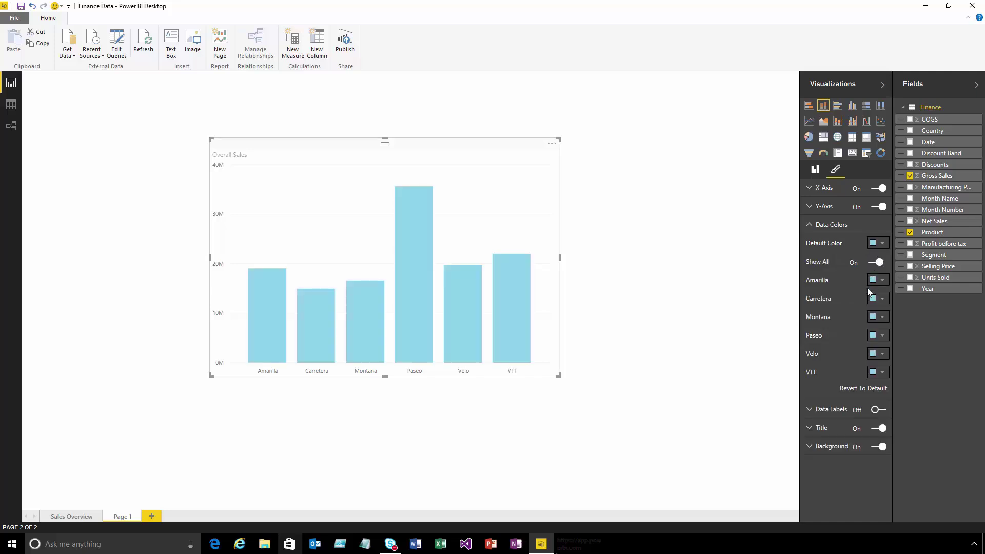
- Colour Montana's bar red and Paseo's bar custom bright green (00FF0A)
click(882, 318)
click(840, 341)
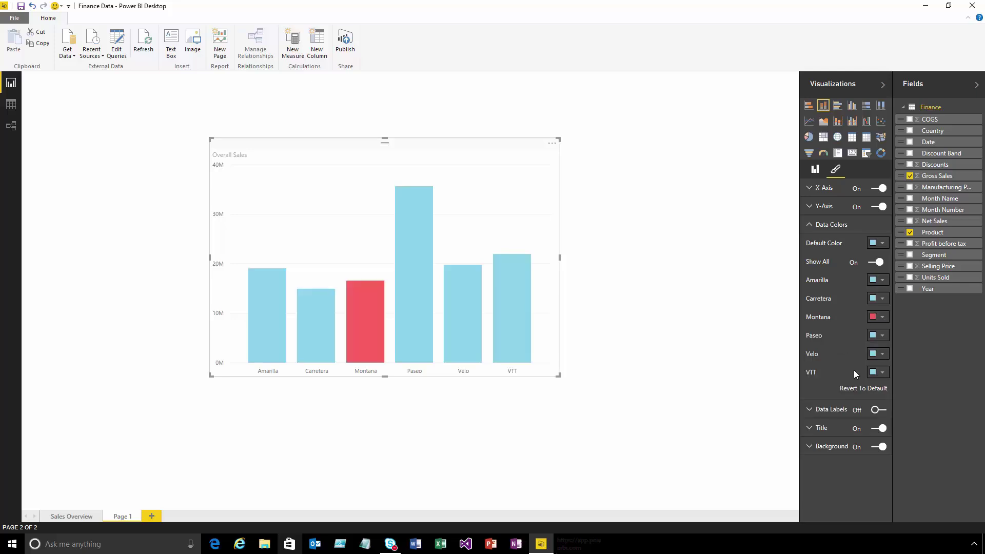
click(881, 336)
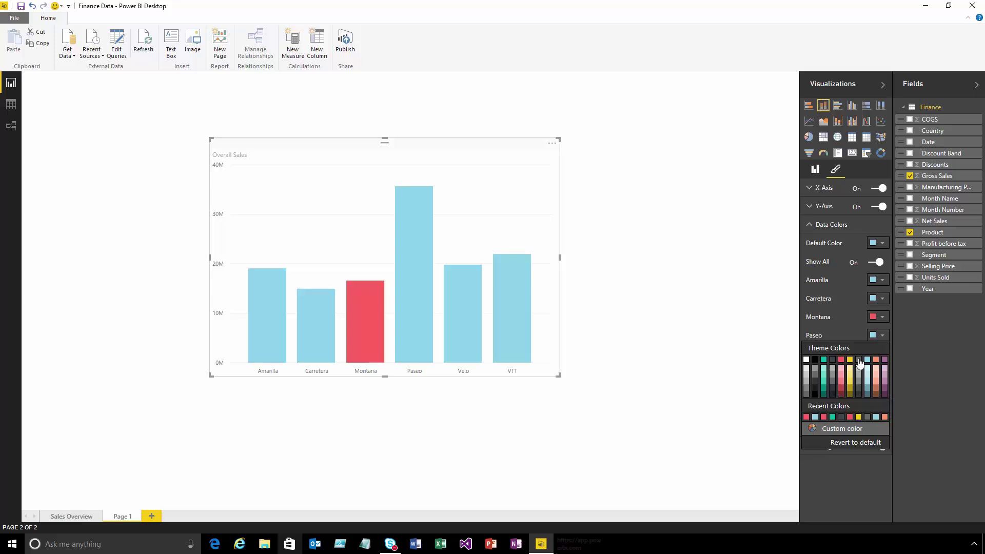
click(840, 429)
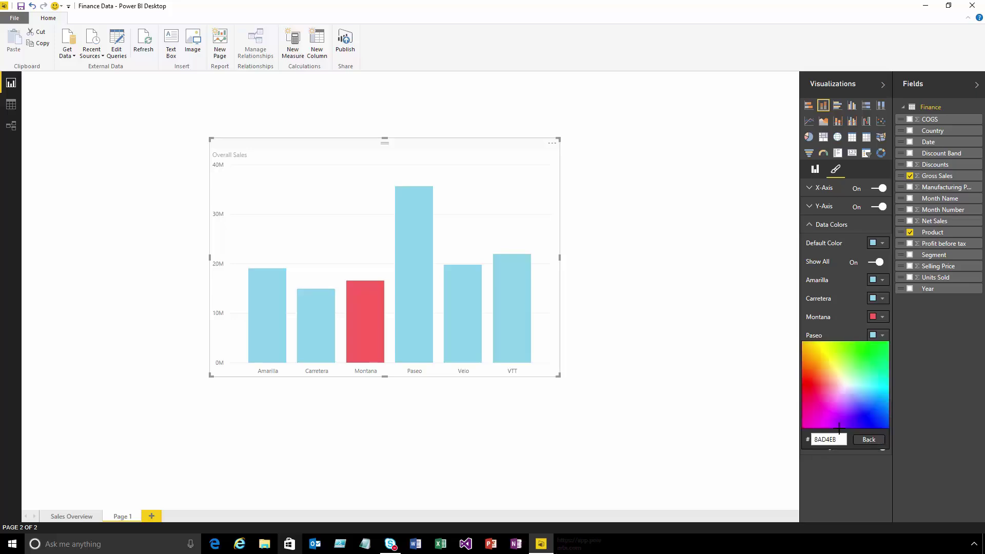
click(871, 346)
click(877, 441)
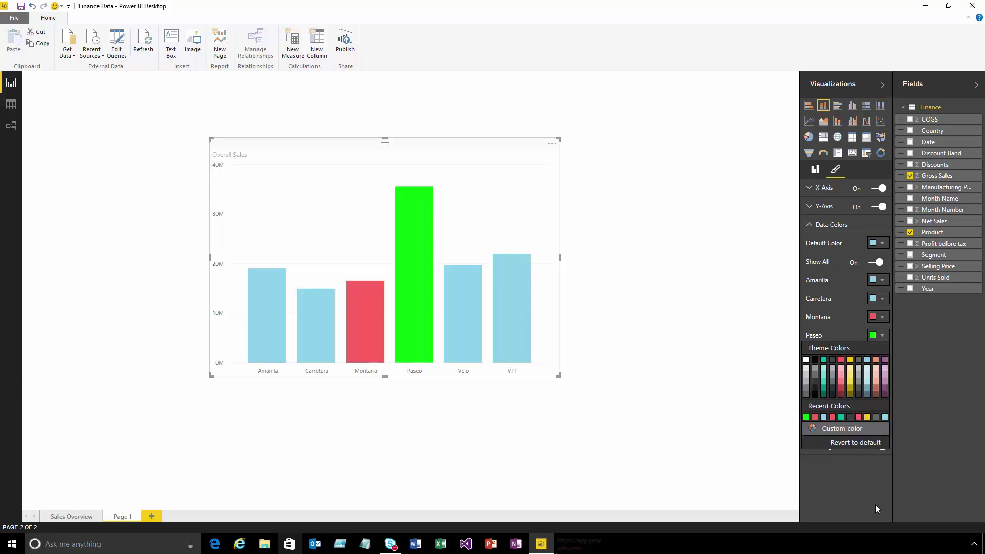
click(883, 337)
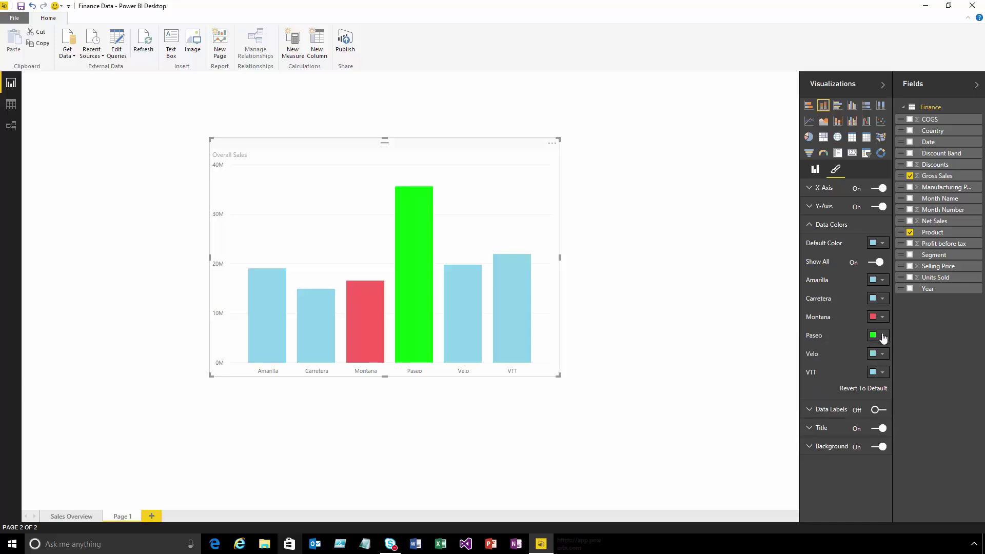